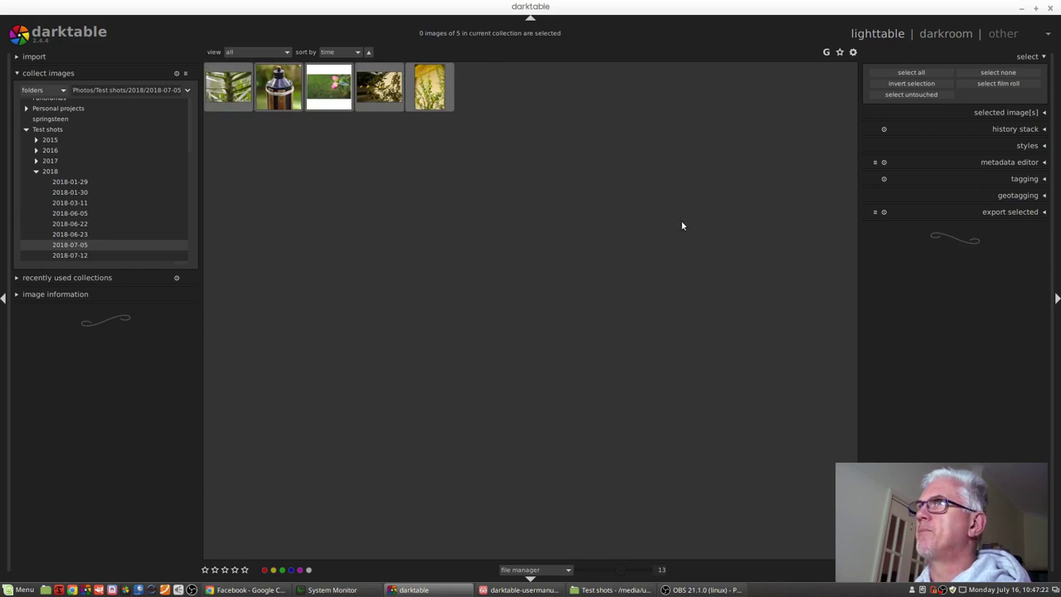
Select the second shot, then all five, clear it, then pick shots four and five and clear again
key("space")
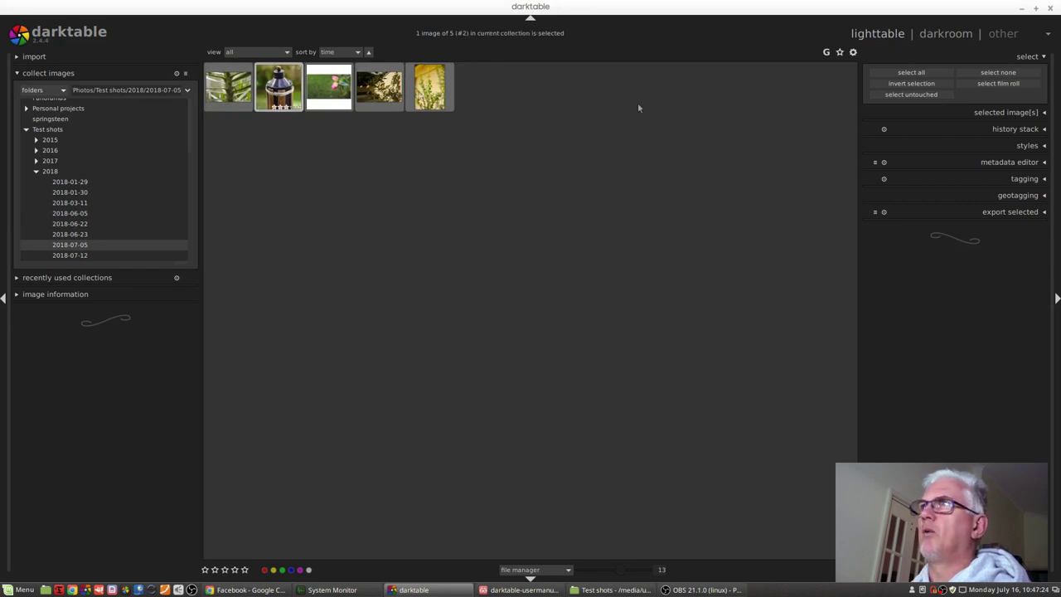
left_click(931, 75)
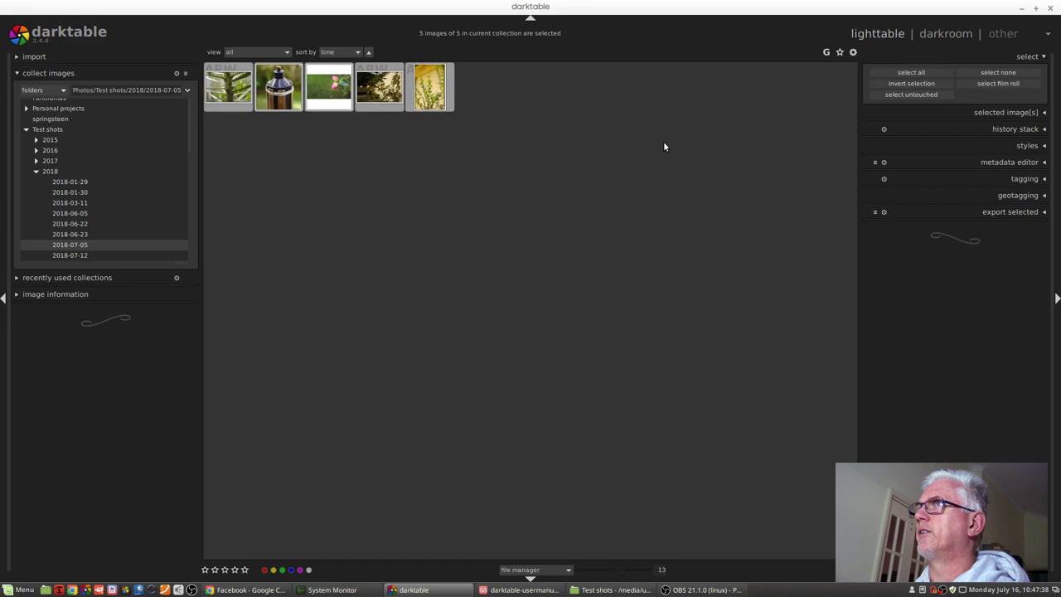
left_click(992, 75)
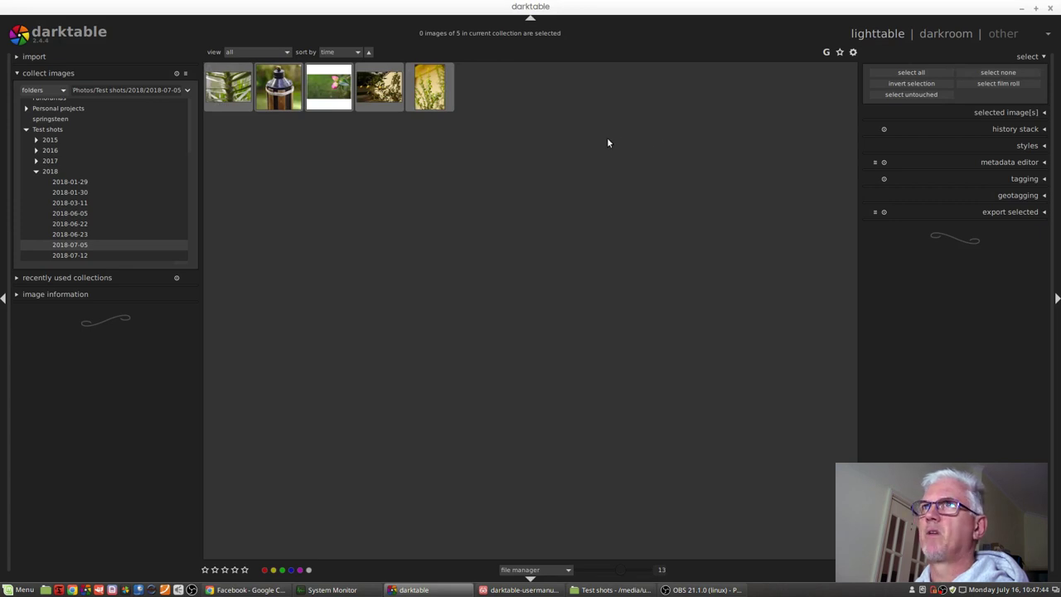
left_click(432, 96)
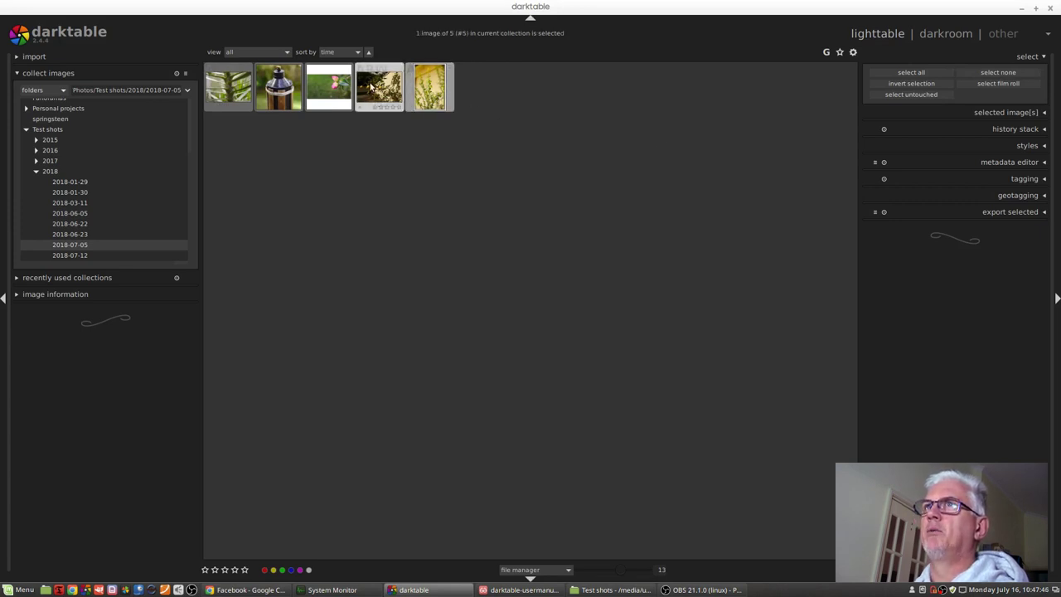
left_click(377, 90, "ctrl")
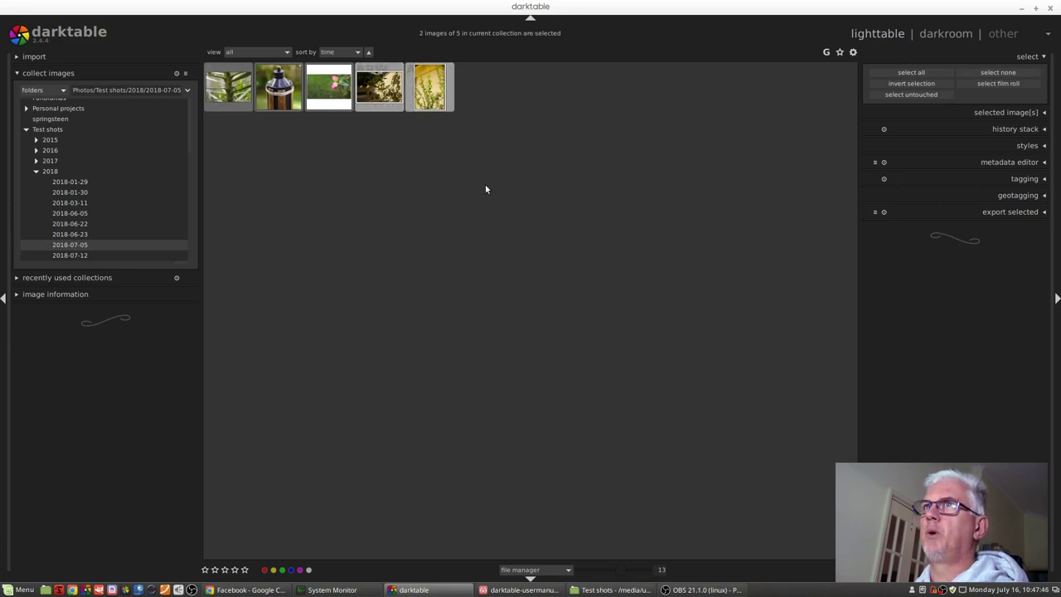
left_click(998, 73)
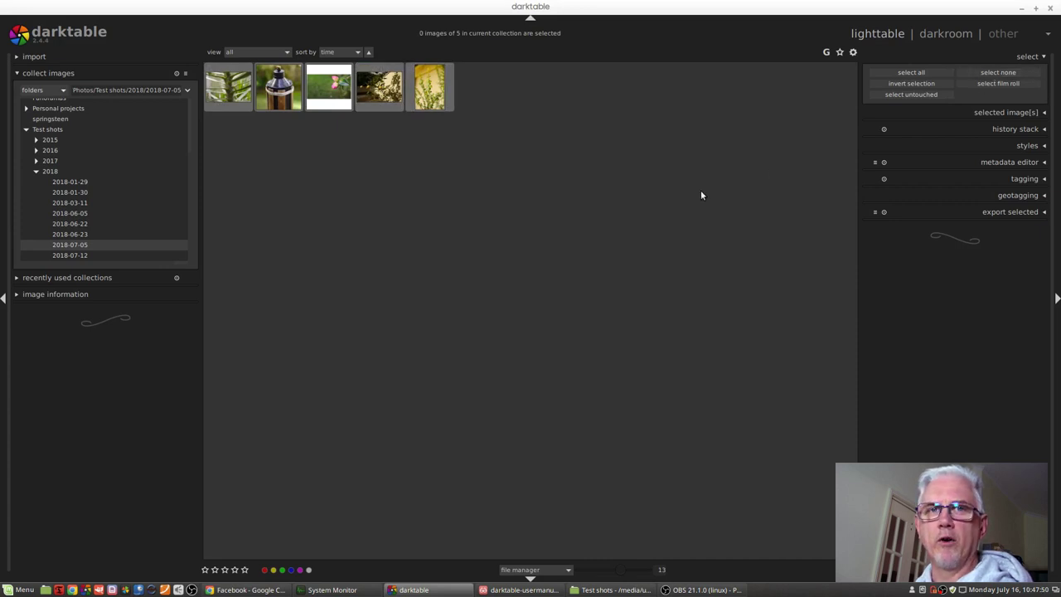
Select the fourth and fifth shots, invert to the first three, then deselect them
left_click(429, 87)
left_click(381, 90, "ctrl")
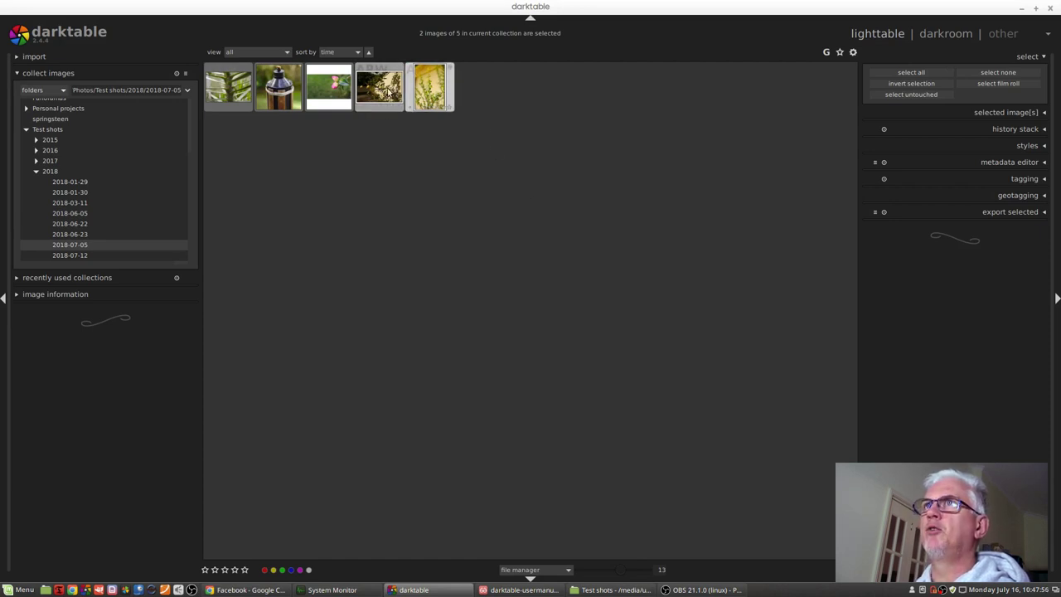
left_click(911, 86)
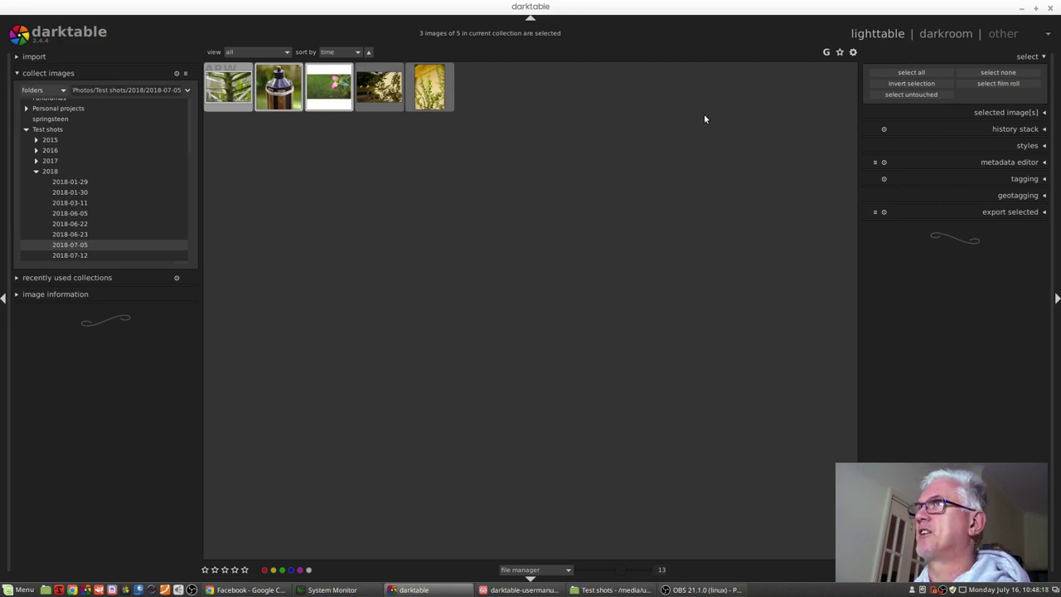
left_click(584, 134)
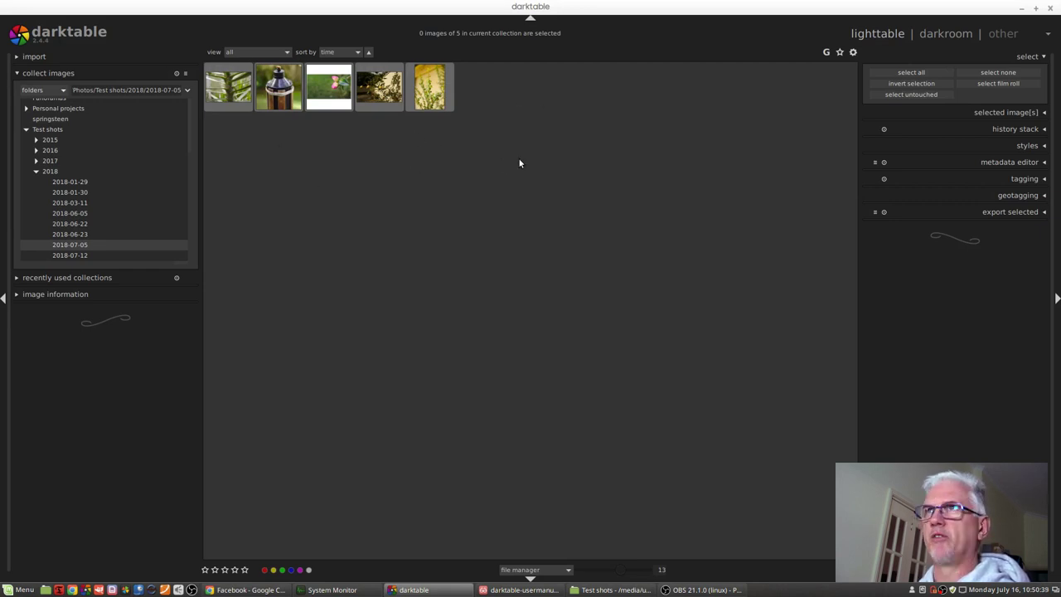
Select the fifth shot's whole film roll, remove it from the library, and switch to Nemo
left_click(430, 91)
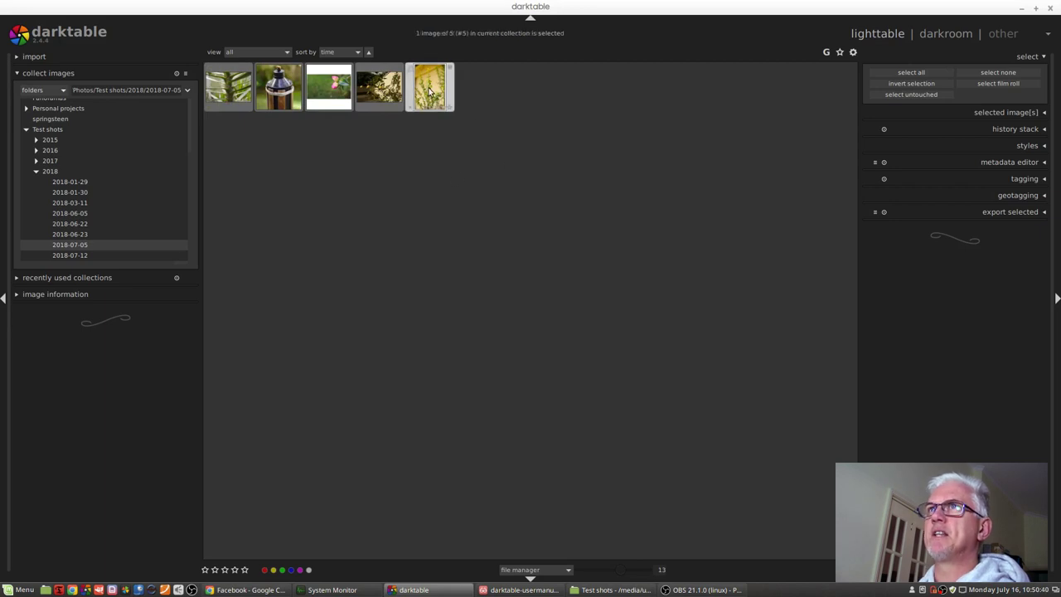
left_click(996, 85)
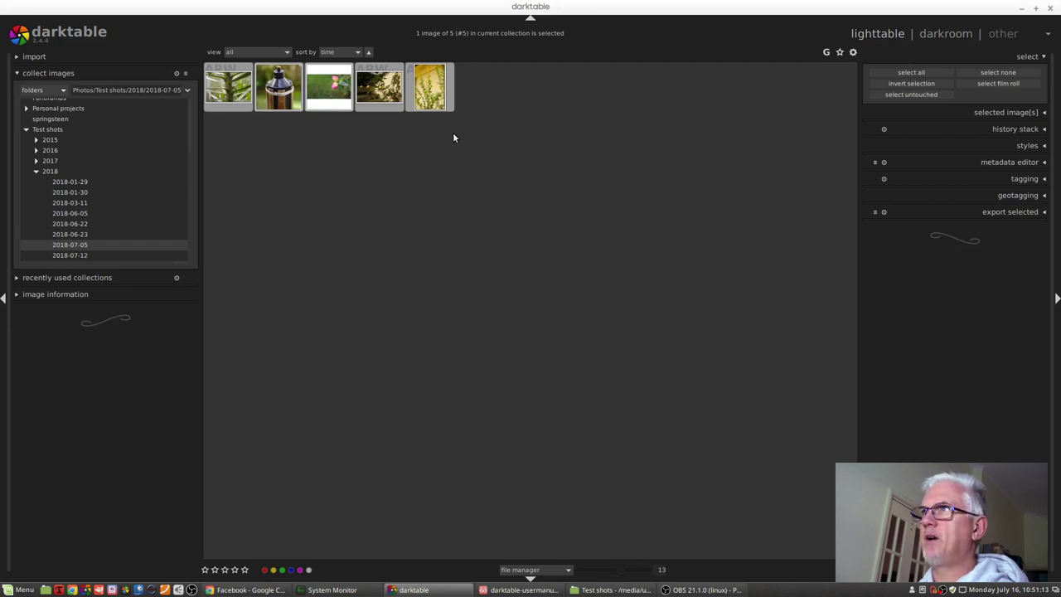
left_click(985, 113)
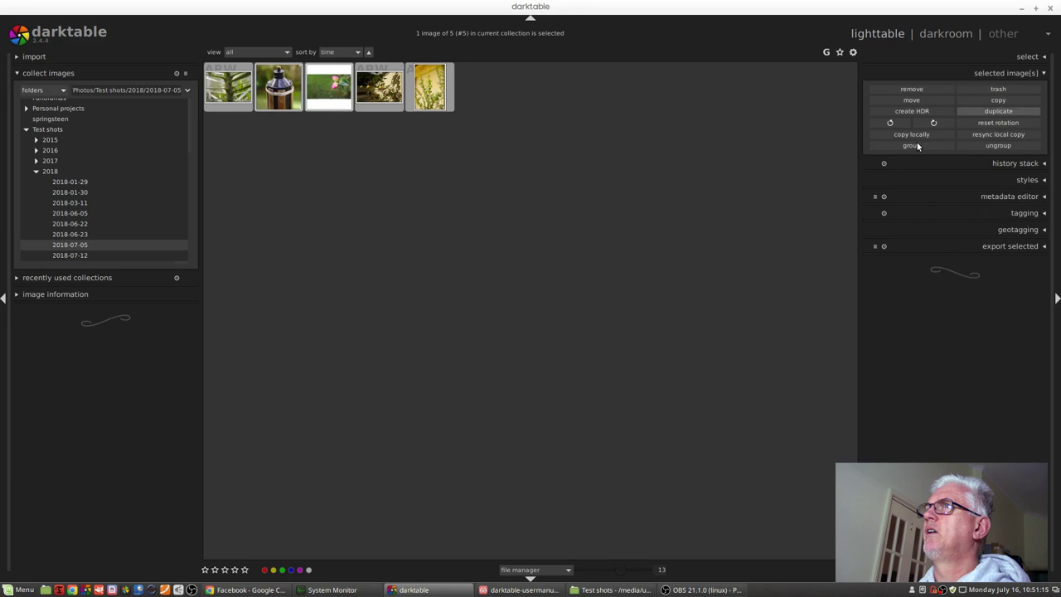
left_click(901, 88)
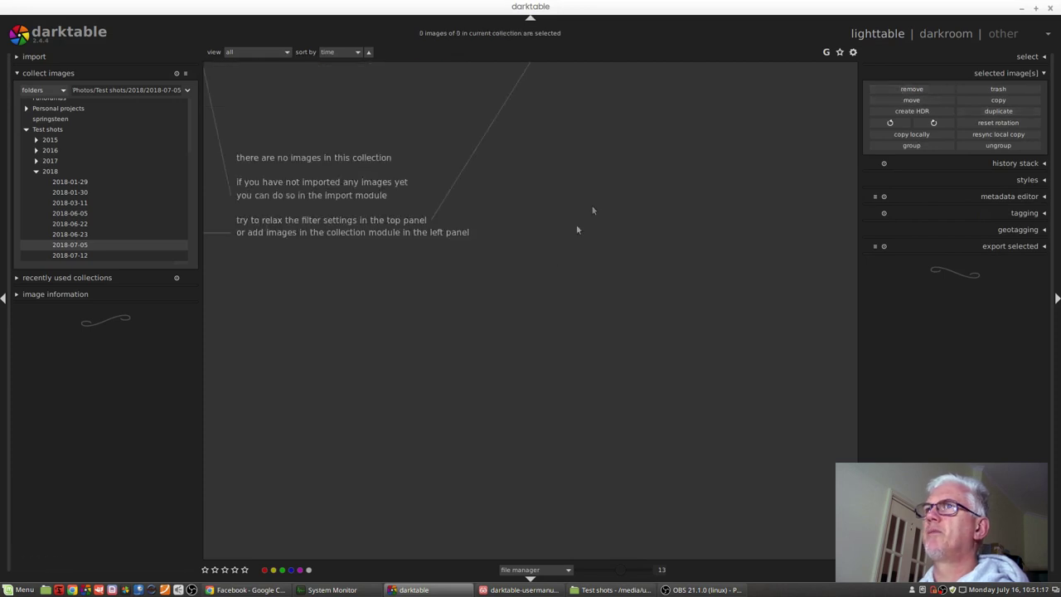
key("alt+Tab")
key("Tab")
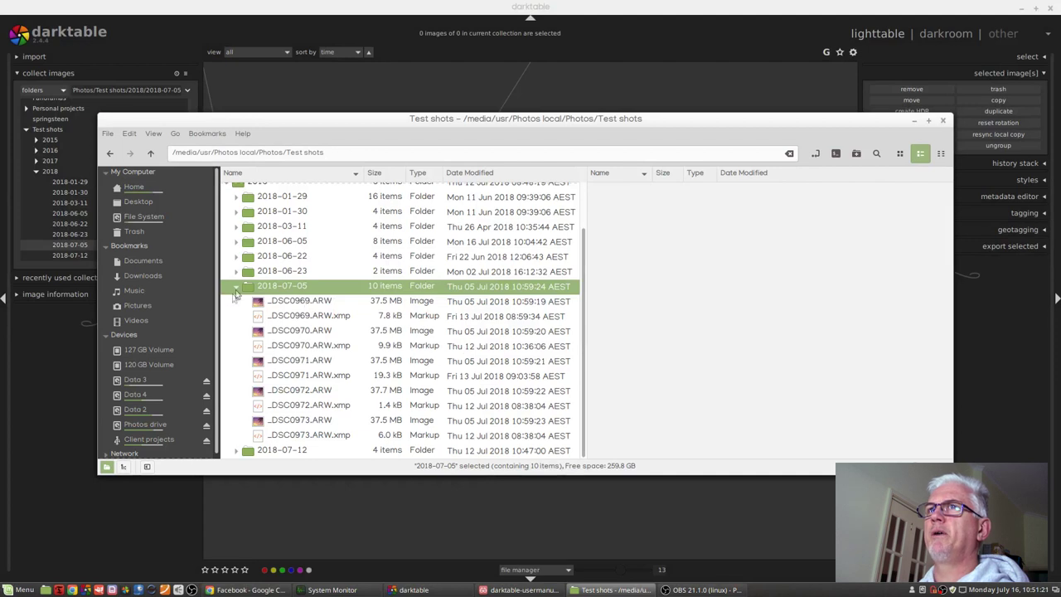
Delete the _DSC0969, _DSC0971, _DSC0972 and _DSC0973 .ARW.xmp sidecars from 2018-07-05
left_click(327, 316)
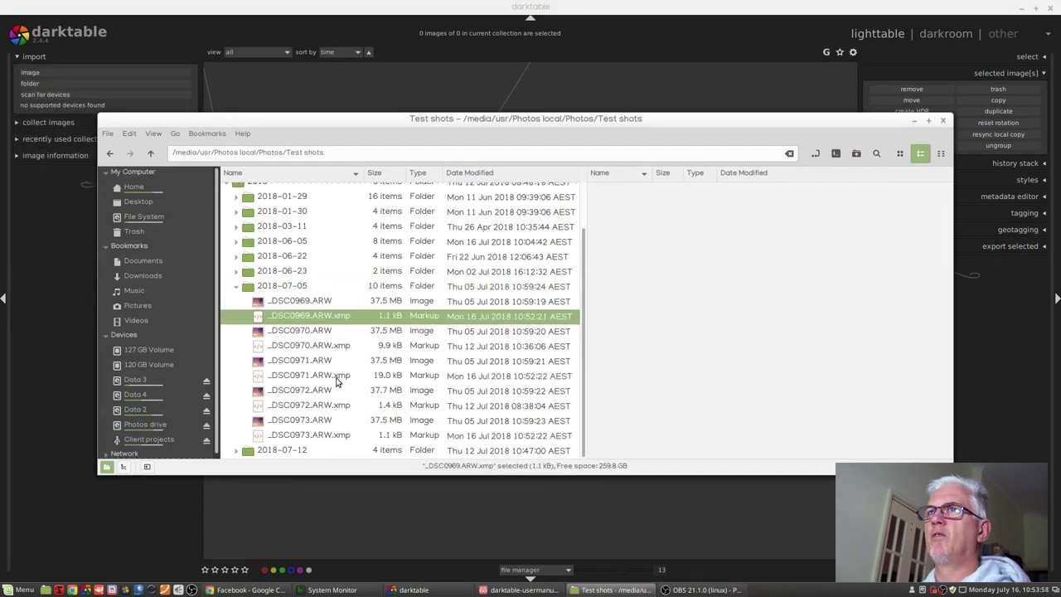
left_click(337, 378, "ctrl")
left_click(338, 405, "ctrl")
left_click(340, 435, "ctrl")
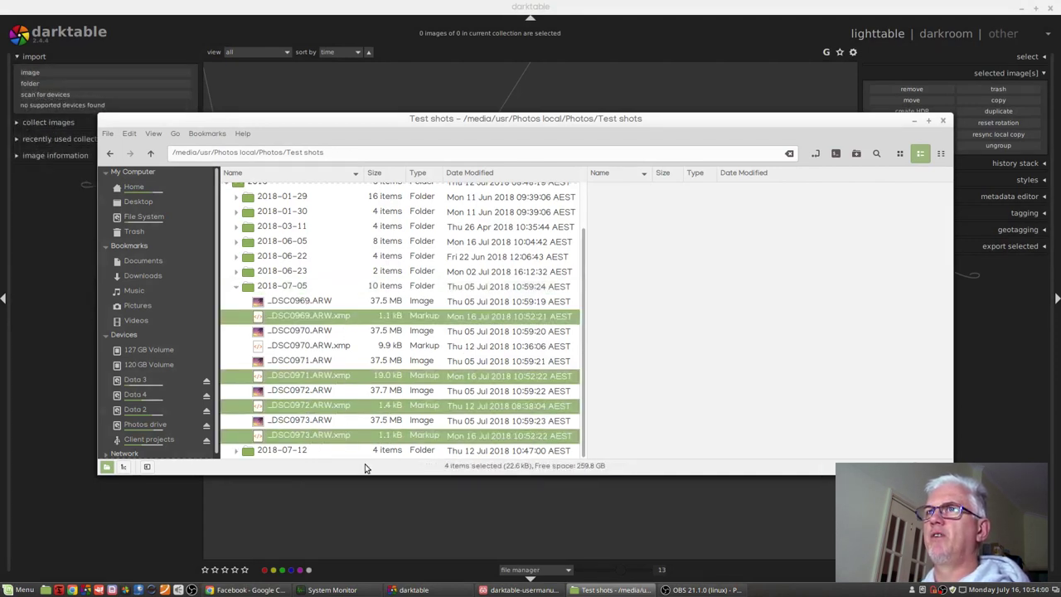
key("Delete")
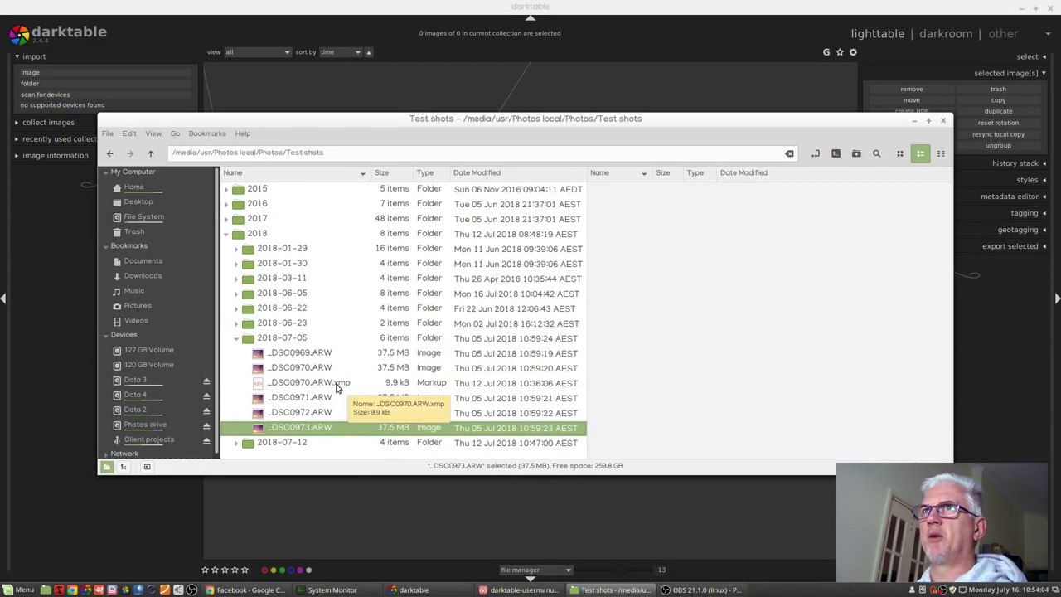
Back in darktable, import the 2018-07-05 folder as a whole
left_click(590, 23)
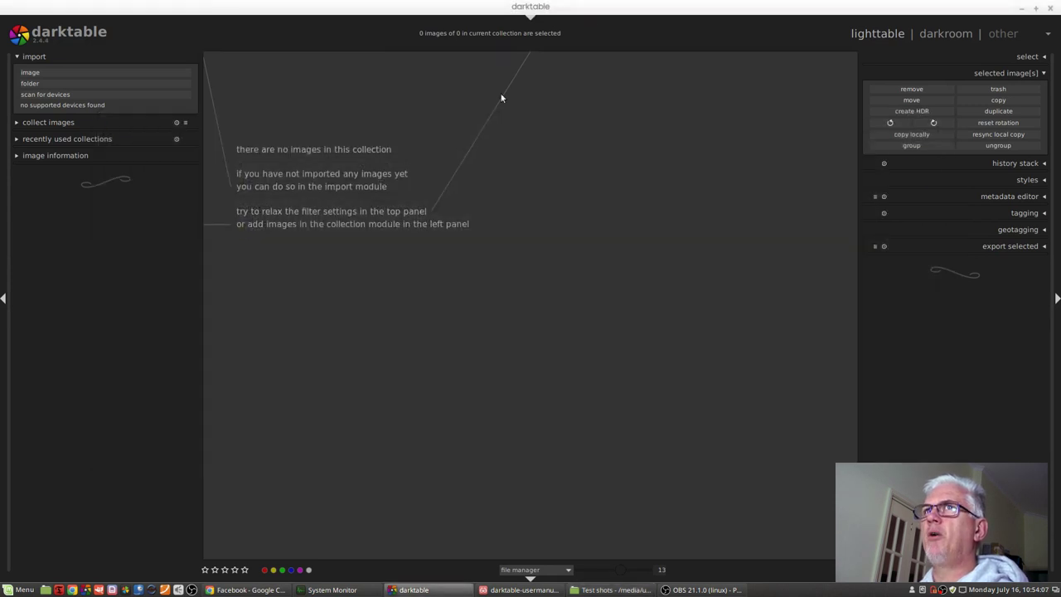
left_click(33, 83)
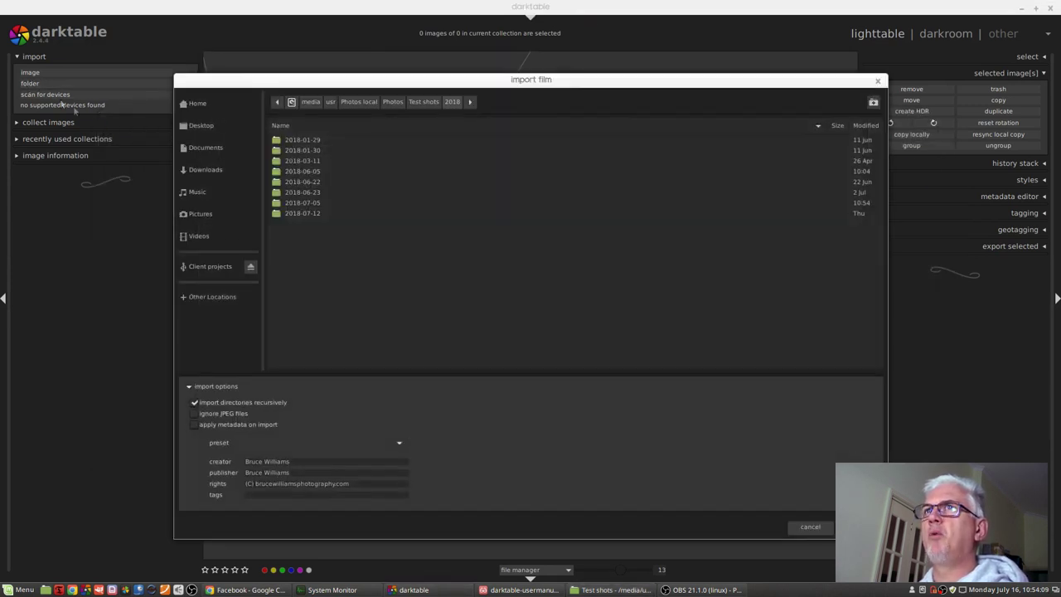
left_click(299, 203)
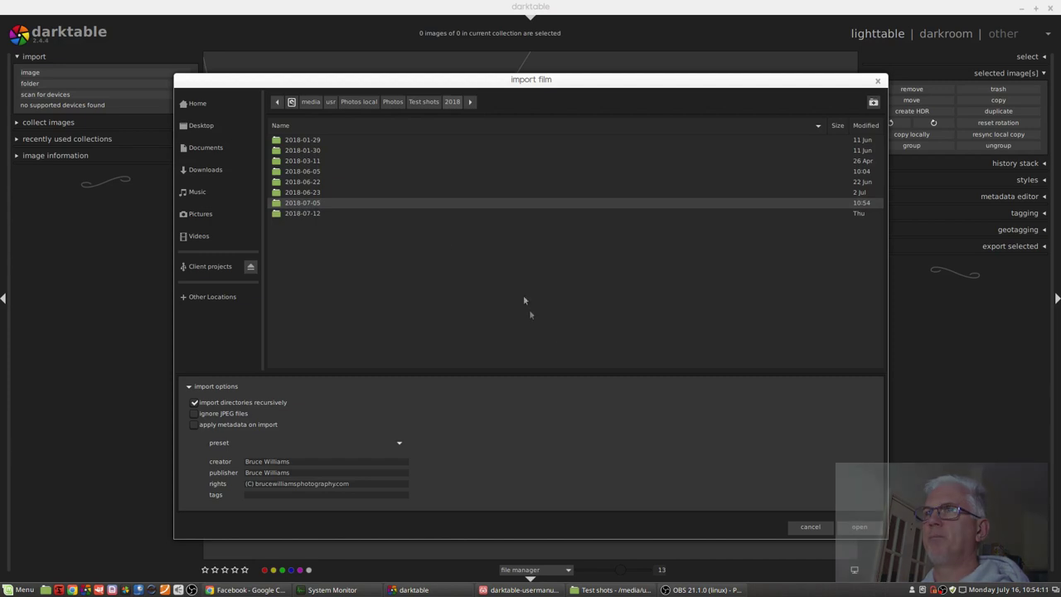
left_click(859, 528)
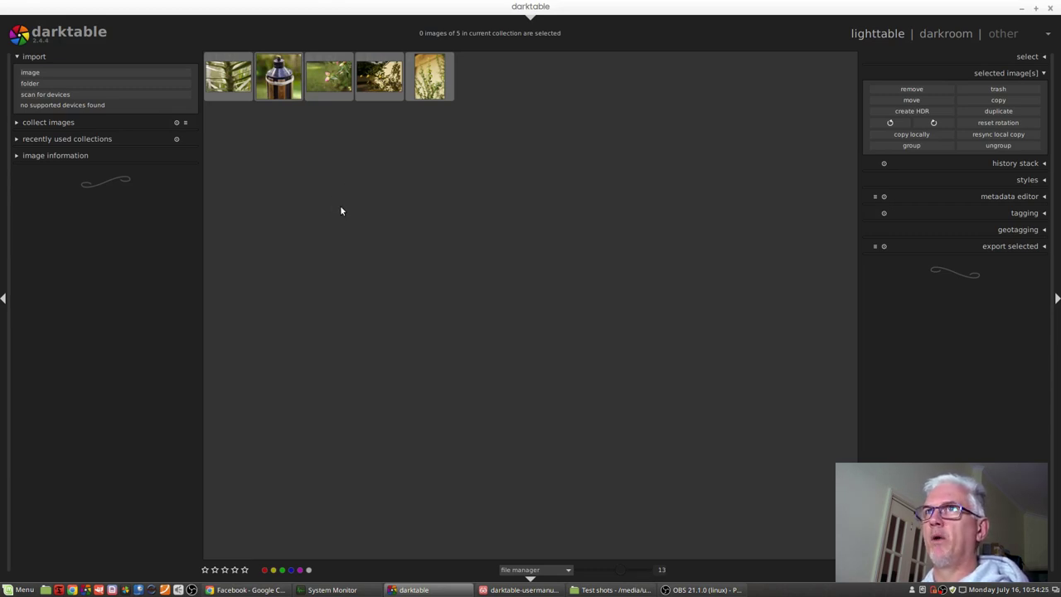
key("alt+Tab")
scroll(358, 313, "down", 1)
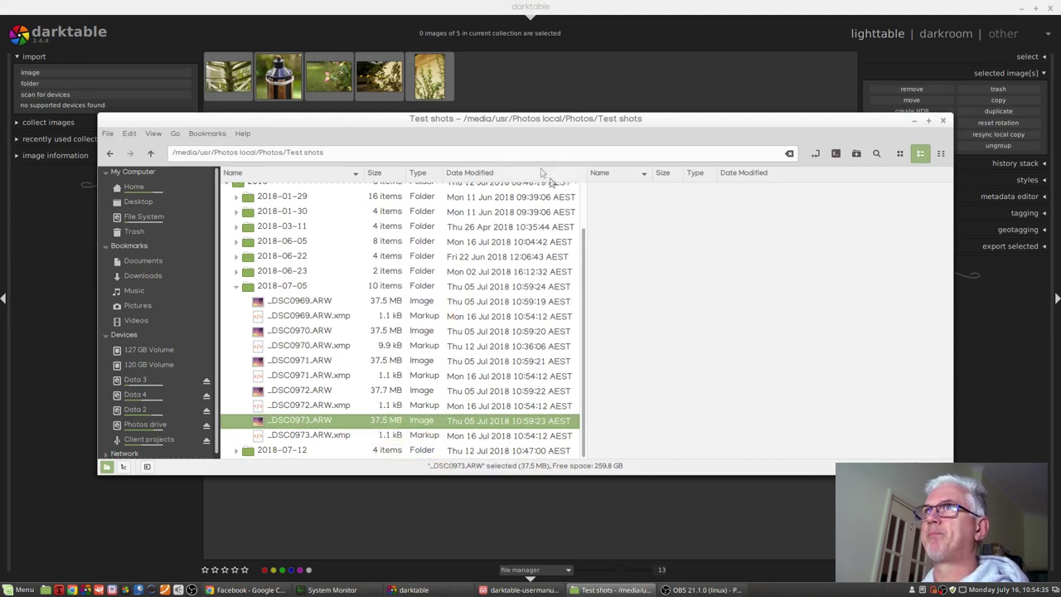
left_click(567, 7)
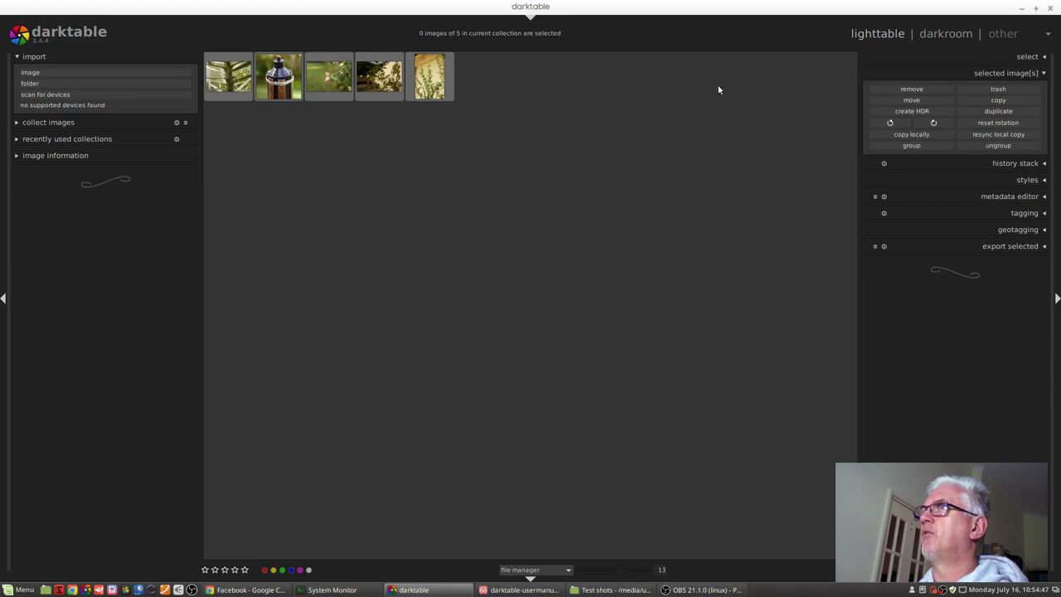
Expand the select module, select untouched images, then clear the selection in empty space
left_click(1025, 57)
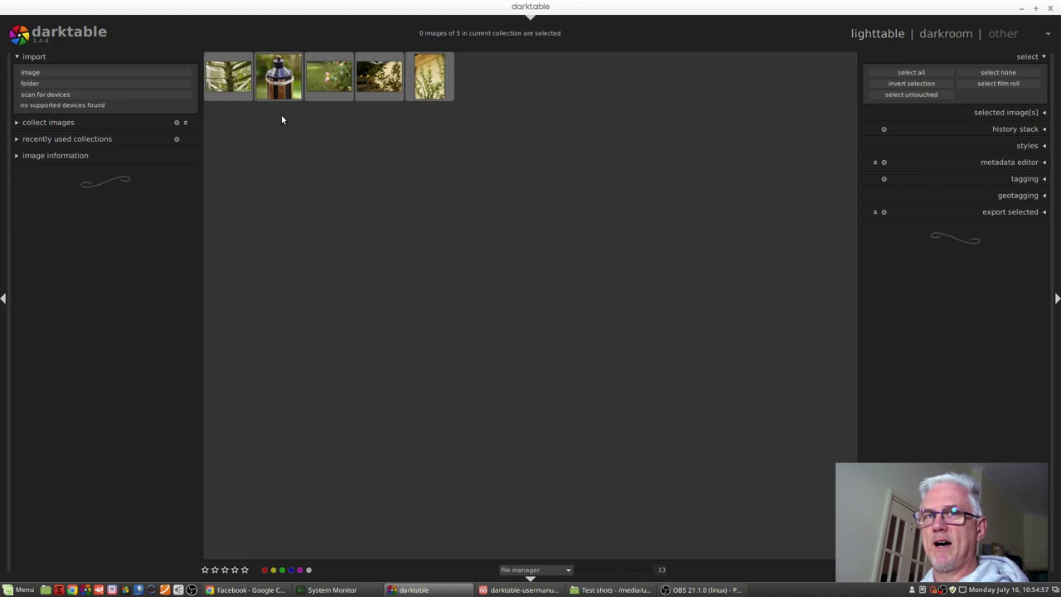
left_click(894, 93)
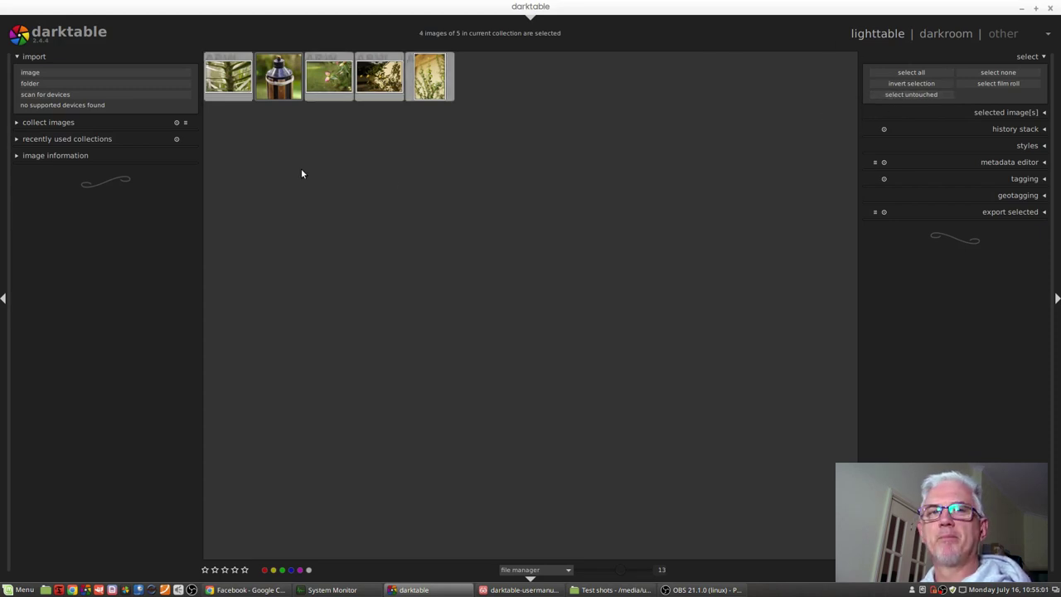
left_click(301, 173)
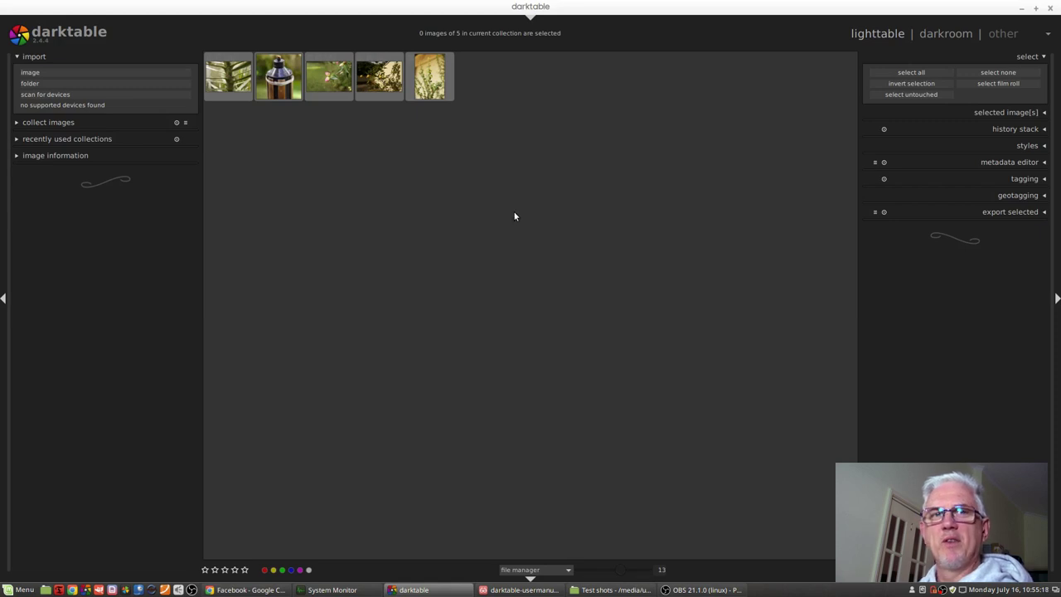